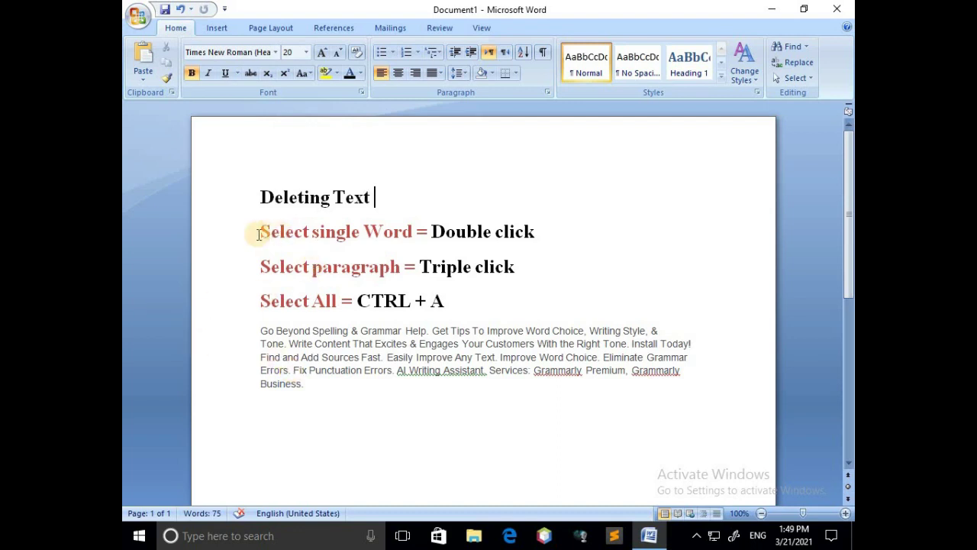
Step: Highlight parts of the "Select single Word" instruction line one after another and clear the selection
{"action": "left_click_drag", "start_coordinate": [263, 232], "coordinate": [387, 233]}
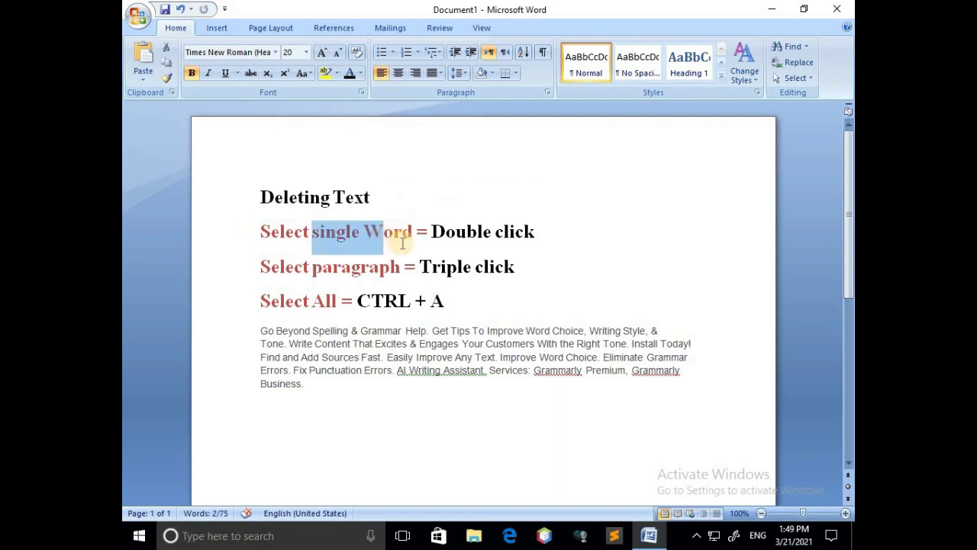
{"action": "left_click", "coordinate": [401, 237]}
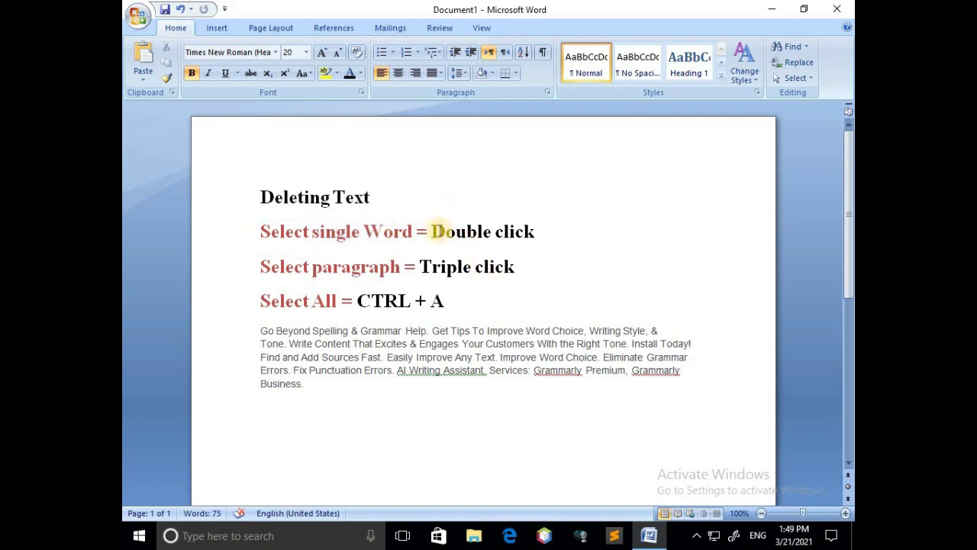
{"action": "left_click_drag", "start_coordinate": [435, 231], "coordinate": [524, 244]}
{"action": "left_click", "coordinate": [561, 289]}
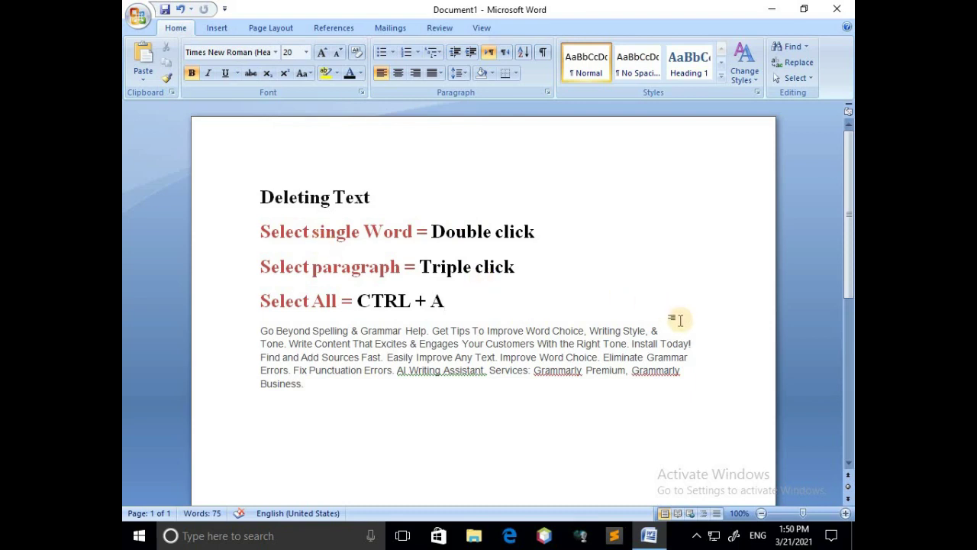
Step: Select the single word "Writing" in the body paragraph twice, clearing the selection each time
{"action": "left_click_drag", "start_coordinate": [592, 330], "coordinate": [620, 330]}
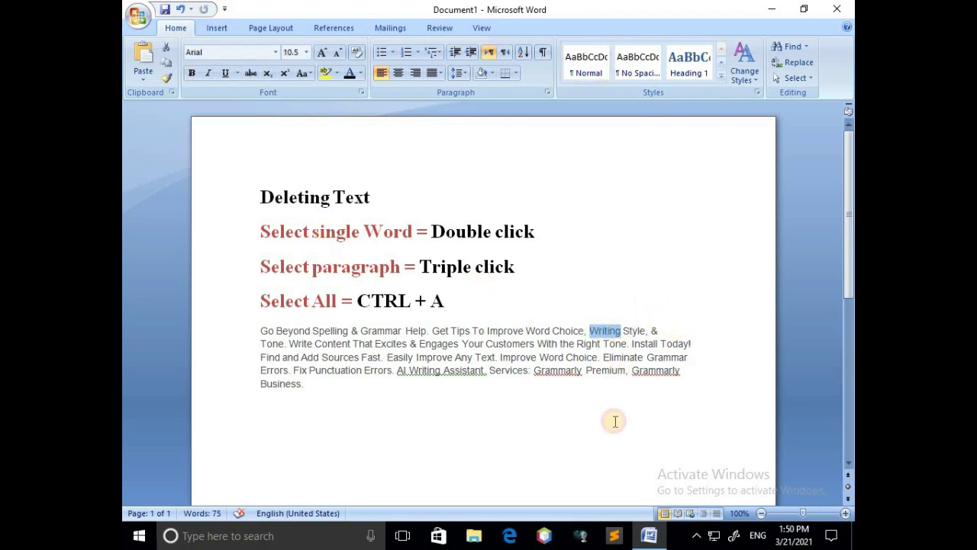
{"action": "left_click", "coordinate": [608, 451]}
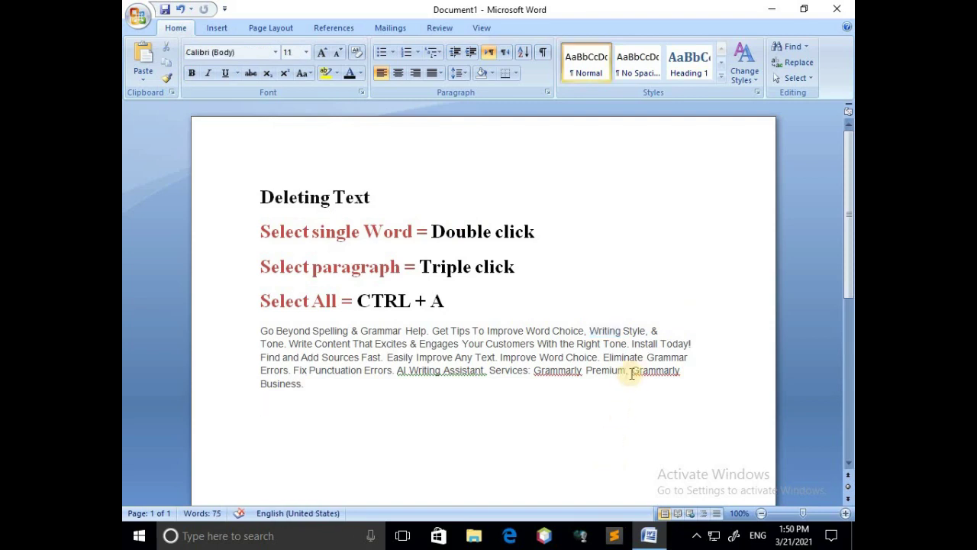
{"action": "left_click", "coordinate": [607, 331]}
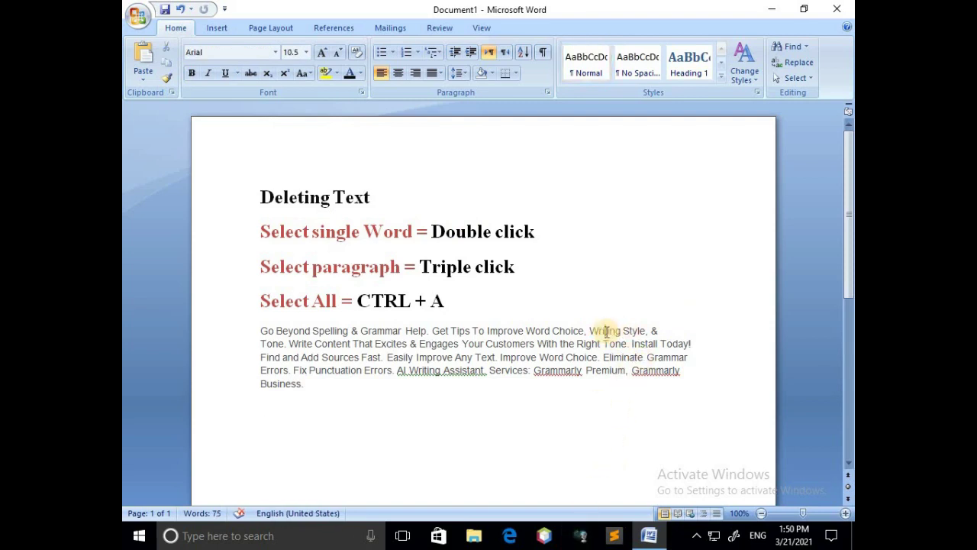
{"action": "double_click", "coordinate": [605, 331]}
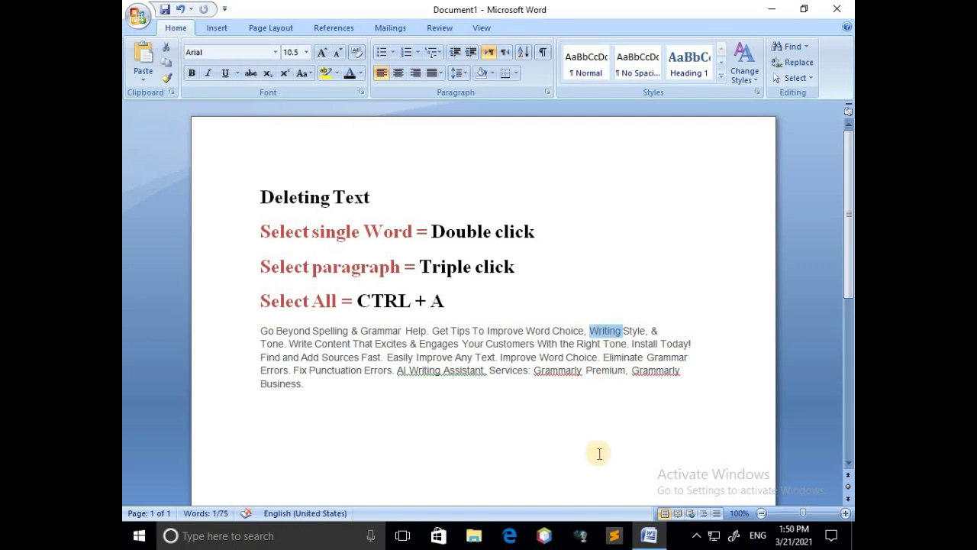
{"action": "left_click", "coordinate": [598, 449]}
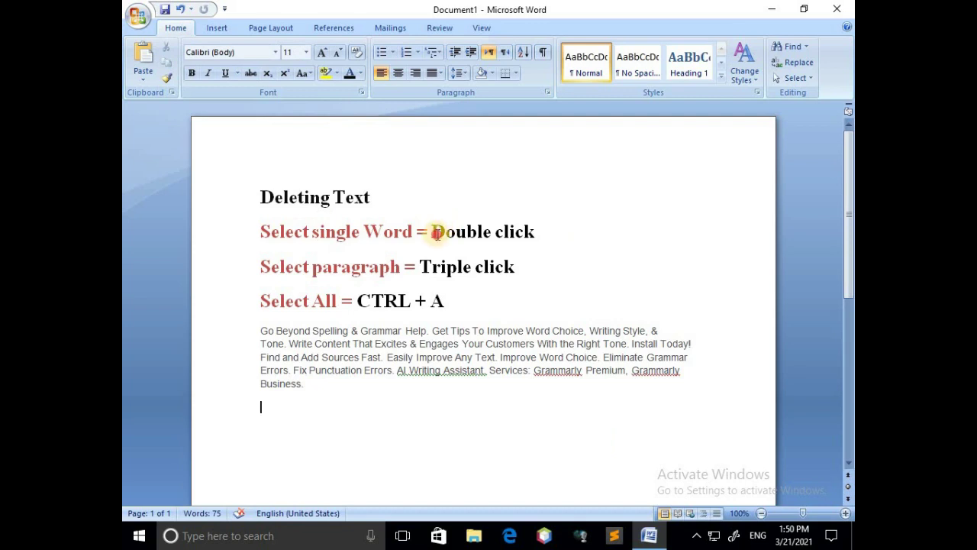
Step: Highlight the method text and the phrase "single Word" in the first instruction line, and deselect them
{"action": "left_click_drag", "start_coordinate": [436, 233], "coordinate": [514, 231]}
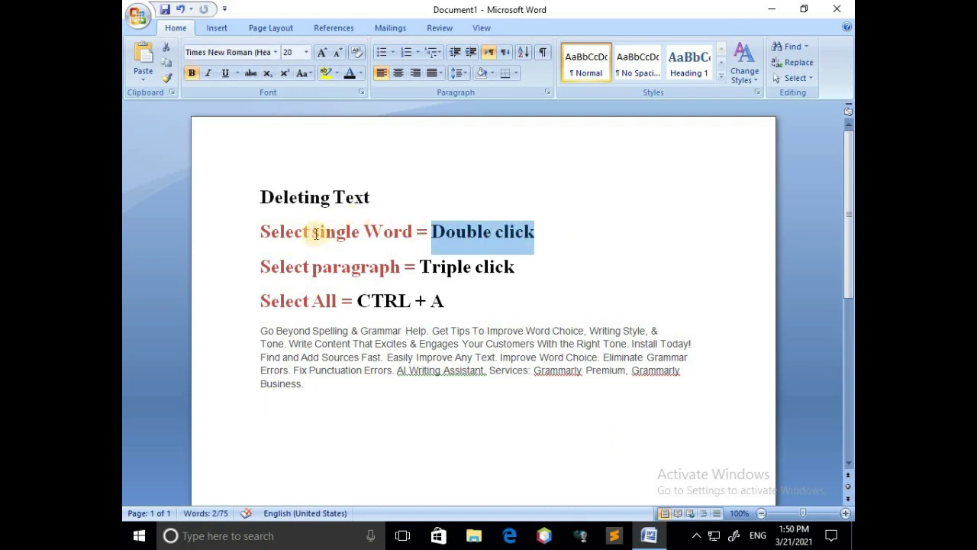
{"action": "left_click_drag", "start_coordinate": [315, 234], "coordinate": [412, 232]}
{"action": "left_click", "coordinate": [568, 279]}
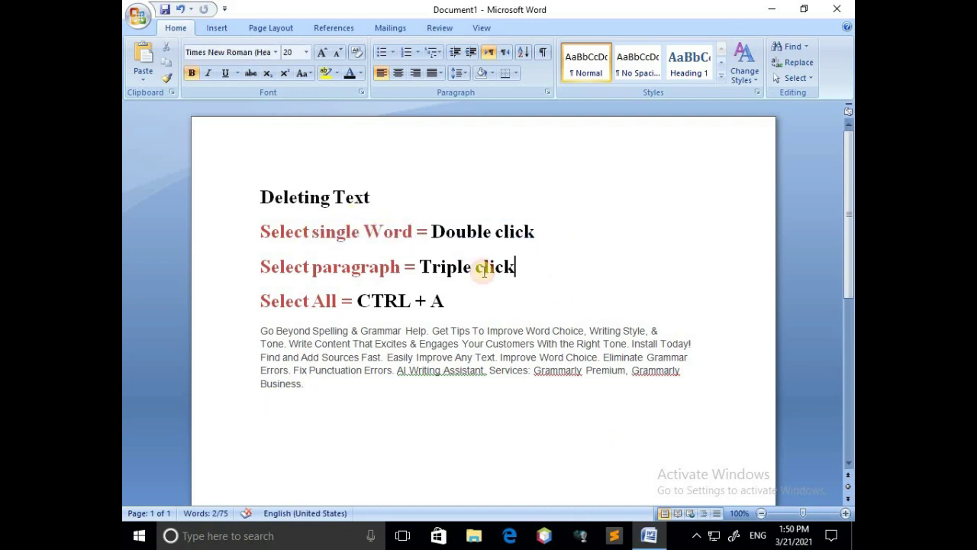
Step: Highlight "Select paragraph" in the second instruction line and the body paragraph it refers to, clearing each selection
{"action": "left_click_drag", "start_coordinate": [260, 267], "coordinate": [370, 261]}
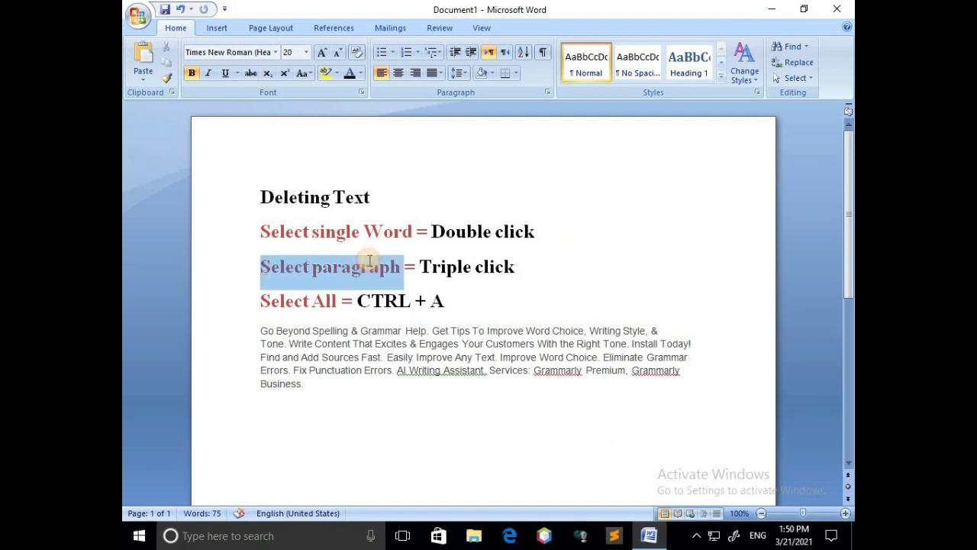
{"action": "left_click", "coordinate": [375, 405]}
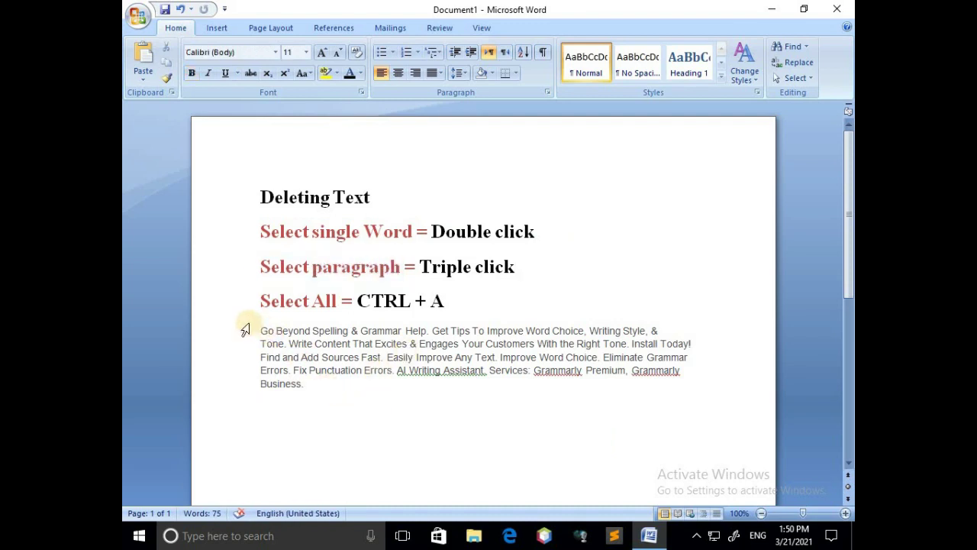
{"action": "left_click", "coordinate": [246, 322]}
{"action": "left_click_drag", "start_coordinate": [264, 330], "coordinate": [308, 384]}
{"action": "left_click", "coordinate": [326, 412]}
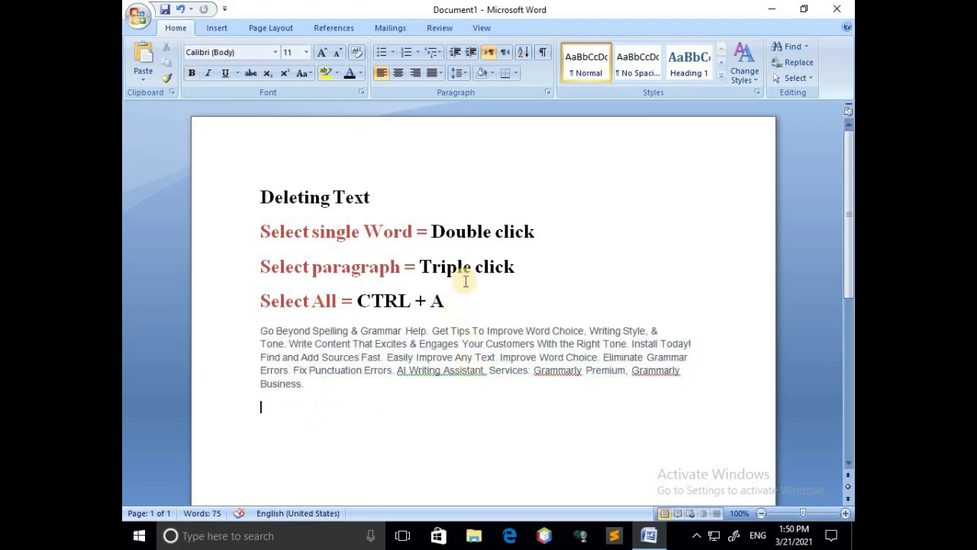
Step: Select the whole "Go Beyond Spelling & Grammar Help" paragraph at once and clear the selection
{"action": "left_click", "coordinate": [443, 343]}
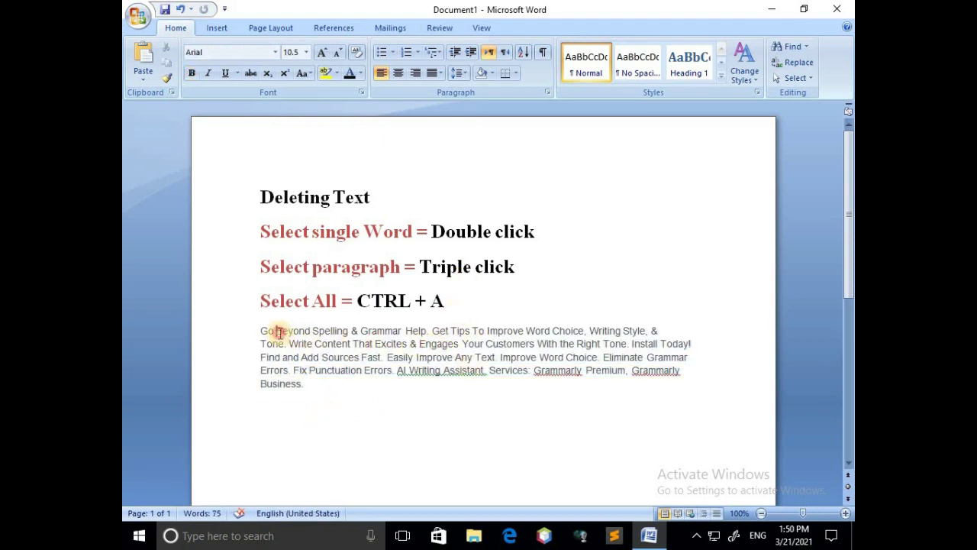
{"action": "left_click", "coordinate": [593, 367]}
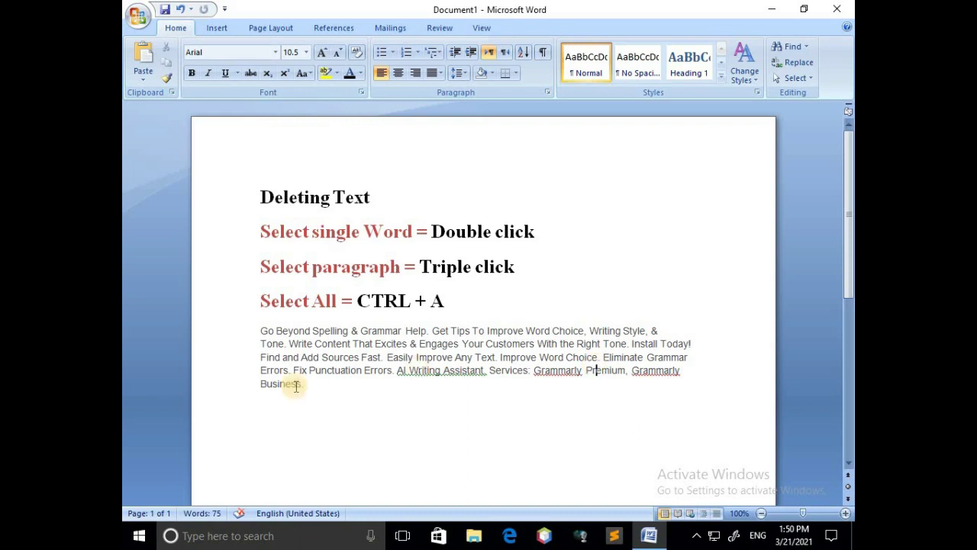
{"action": "left_click", "coordinate": [562, 343]}
{"action": "left_click", "coordinate": [280, 332]}
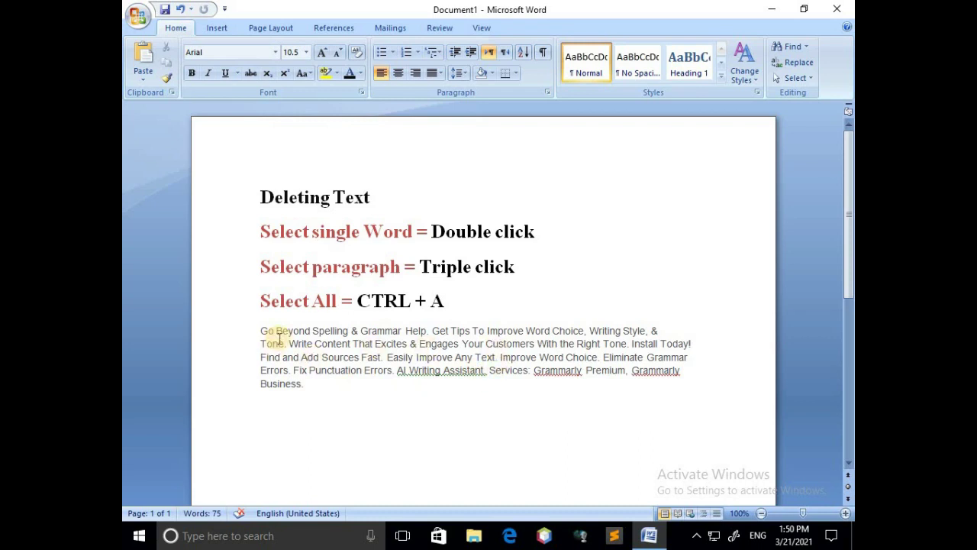
{"action": "triple_click", "coordinate": [380, 343]}
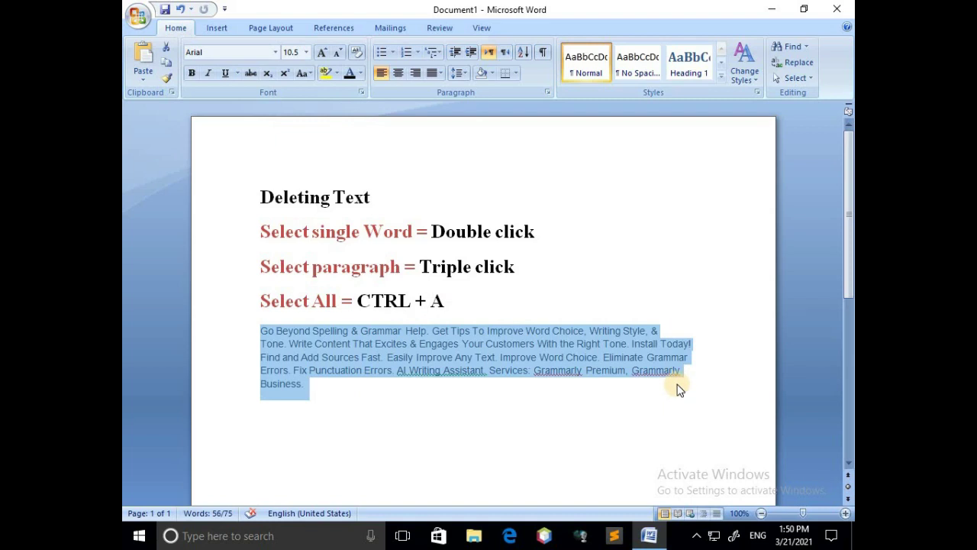
{"action": "left_click", "coordinate": [507, 408]}
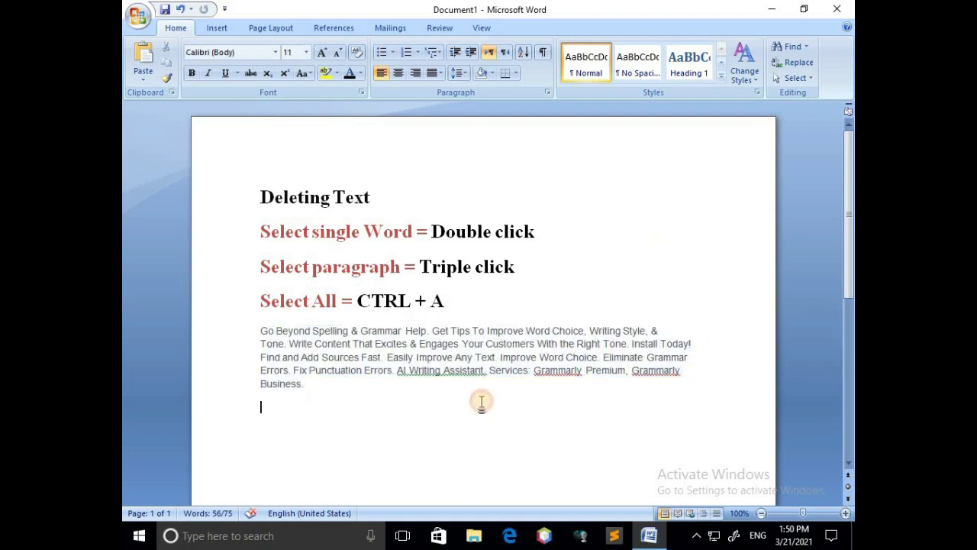
Step: Select all text in the document, highlight the "Select All" instruction, and select the entire document again before deselecting
{"action": "left_click_drag", "start_coordinate": [261, 197], "coordinate": [331, 417]}
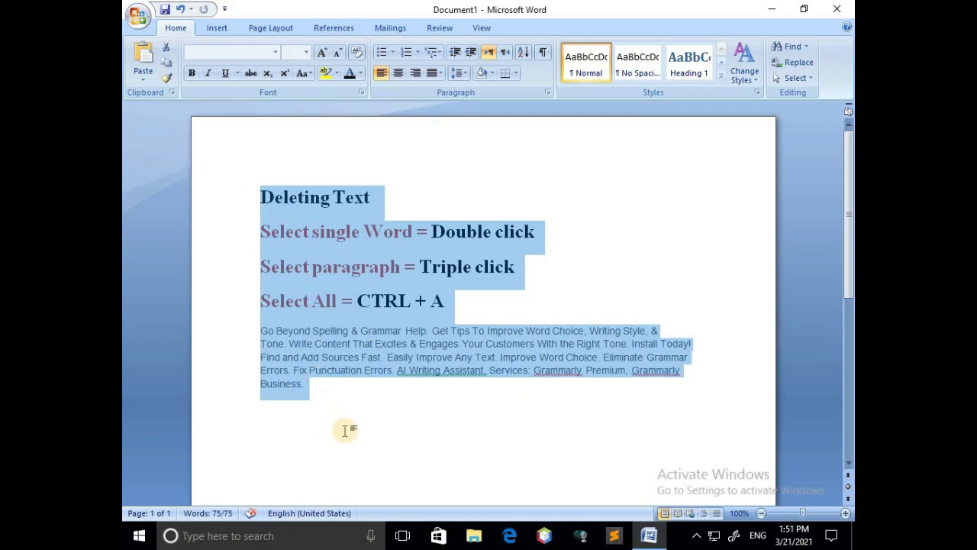
{"action": "left_click", "coordinate": [425, 428]}
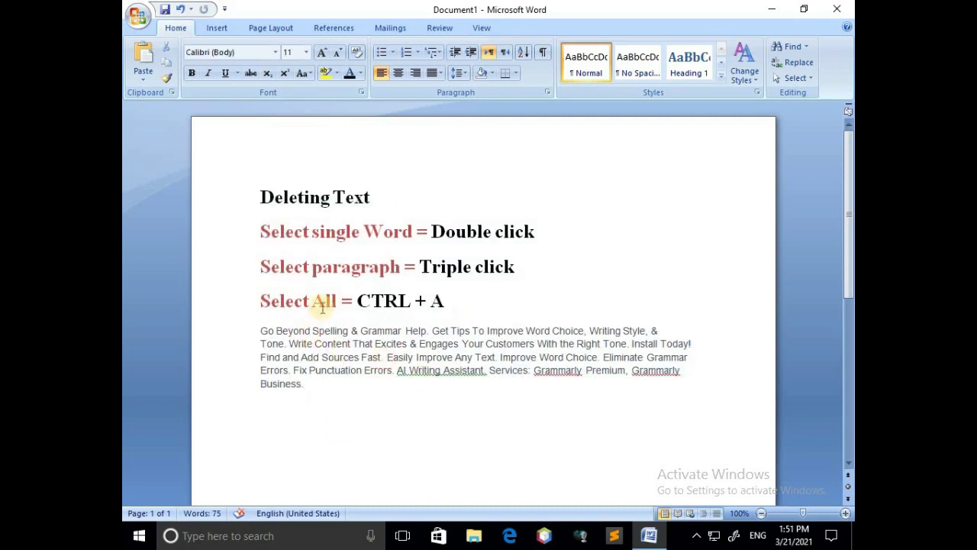
{"action": "left_click_drag", "start_coordinate": [264, 301], "coordinate": [342, 301]}
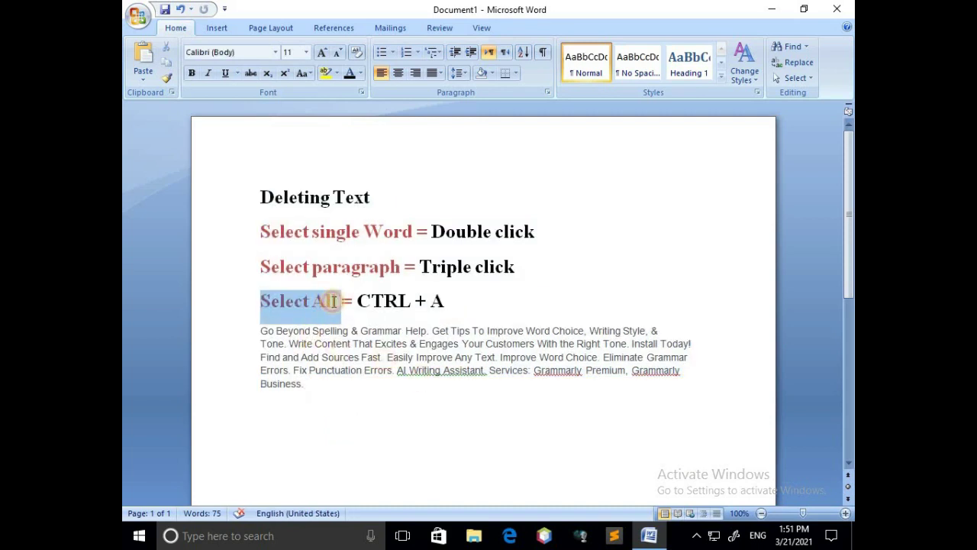
{"action": "left_click", "coordinate": [355, 403]}
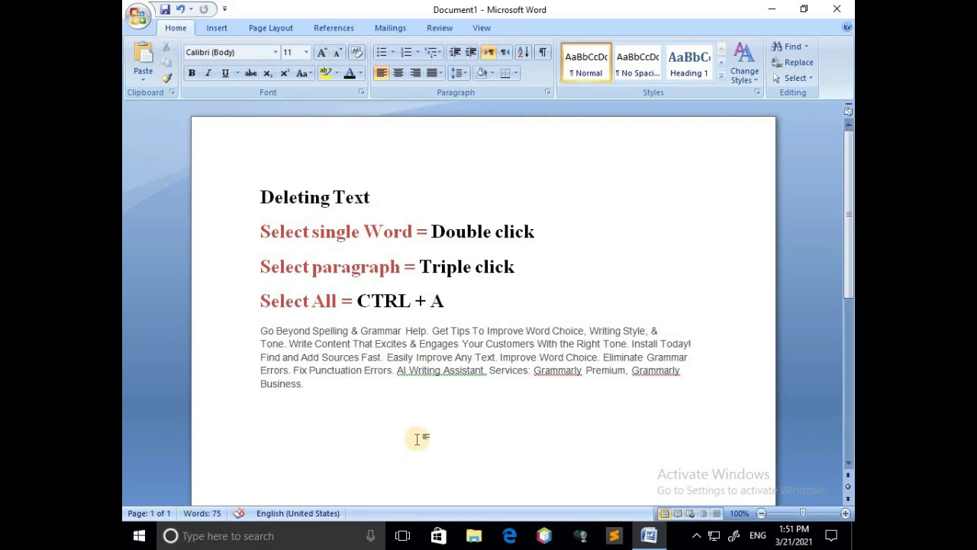
{"action": "key", "text": "ctrl+a"}
{"action": "left_click", "coordinate": [388, 409]}
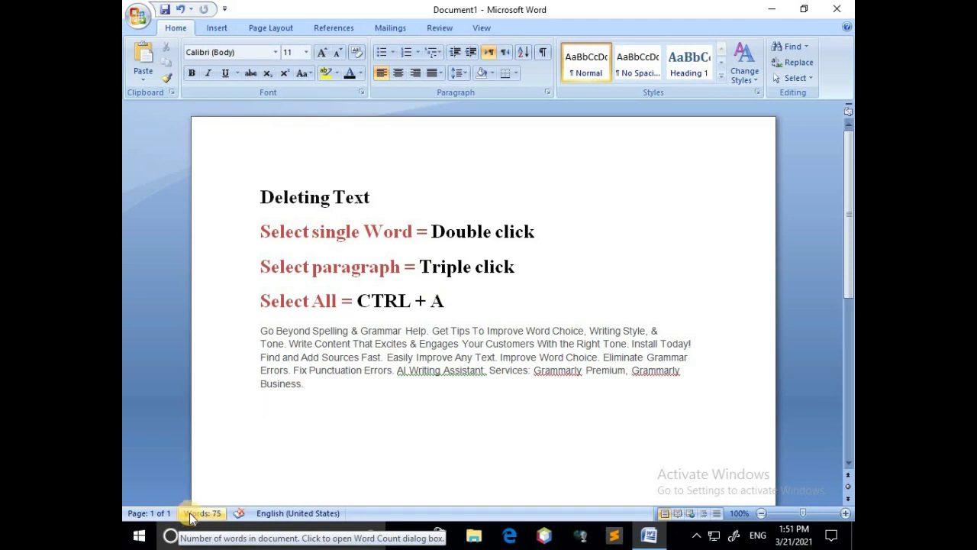
Step: Highlight the "Deleting Text" title and the word "Select" in the first two instruction lines
{"action": "left_click", "coordinate": [349, 398]}
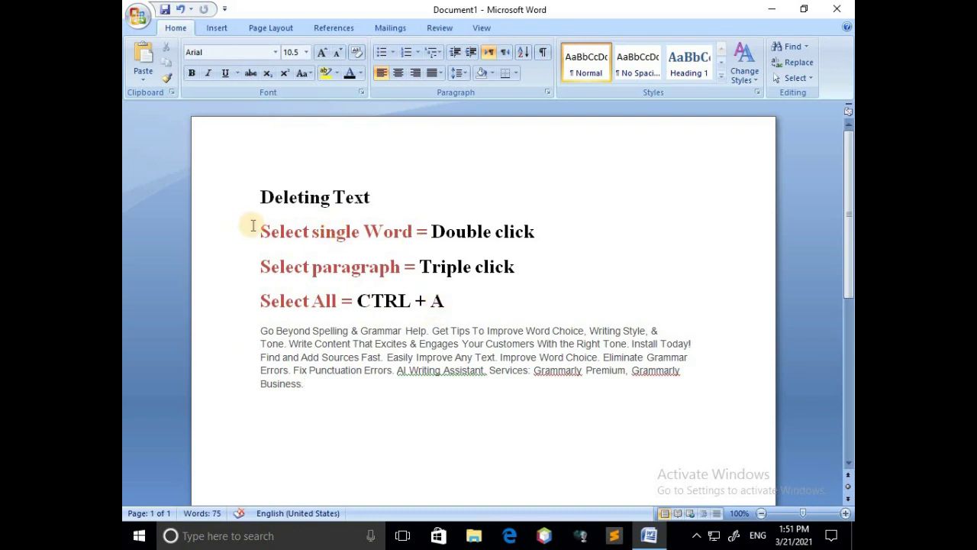
{"action": "left_click_drag", "start_coordinate": [261, 198], "coordinate": [435, 196]}
{"action": "left_click", "coordinate": [436, 196]}
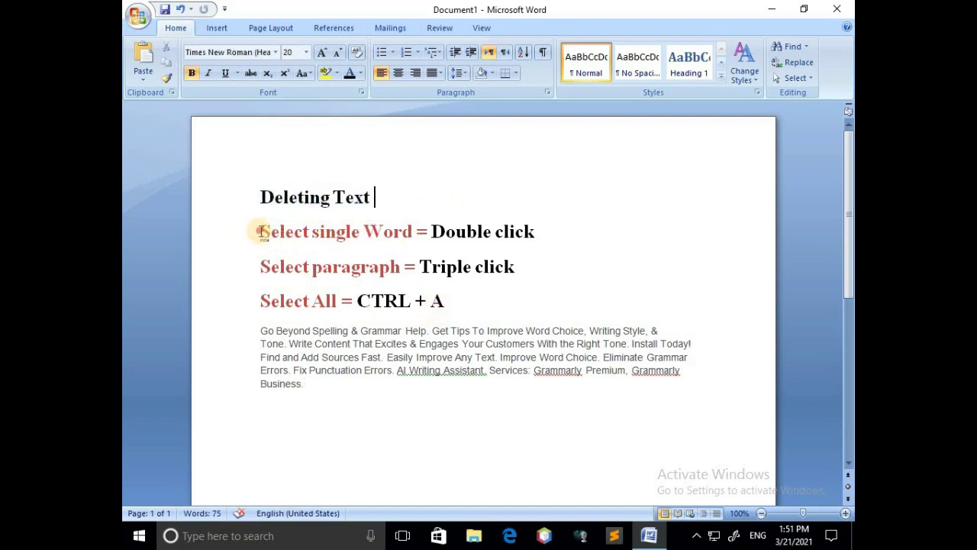
{"action": "left_click_drag", "start_coordinate": [262, 231], "coordinate": [303, 233]}
{"action": "left_click_drag", "start_coordinate": [262, 266], "coordinate": [304, 267]}
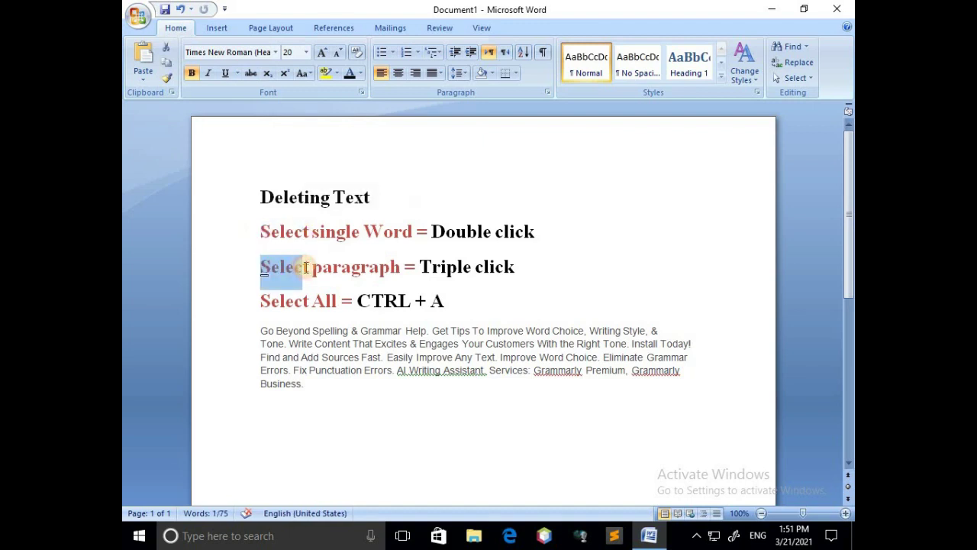
{"action": "left_click", "coordinate": [456, 297]}
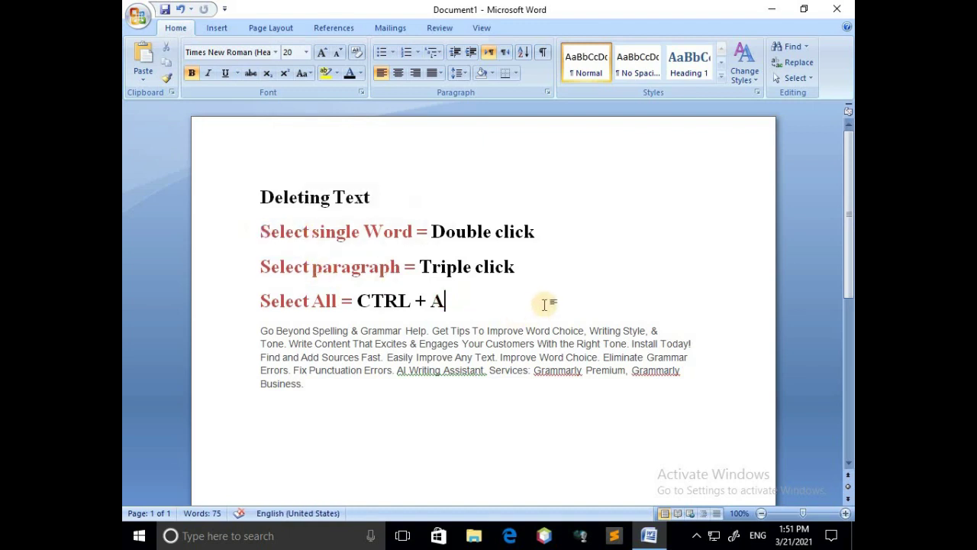
Step: Select the body paragraph from beginning to end, clear it, and select only the paragraph's first line
{"action": "left_click_drag", "start_coordinate": [260, 330], "coordinate": [301, 386]}
{"action": "left_click", "coordinate": [365, 430]}
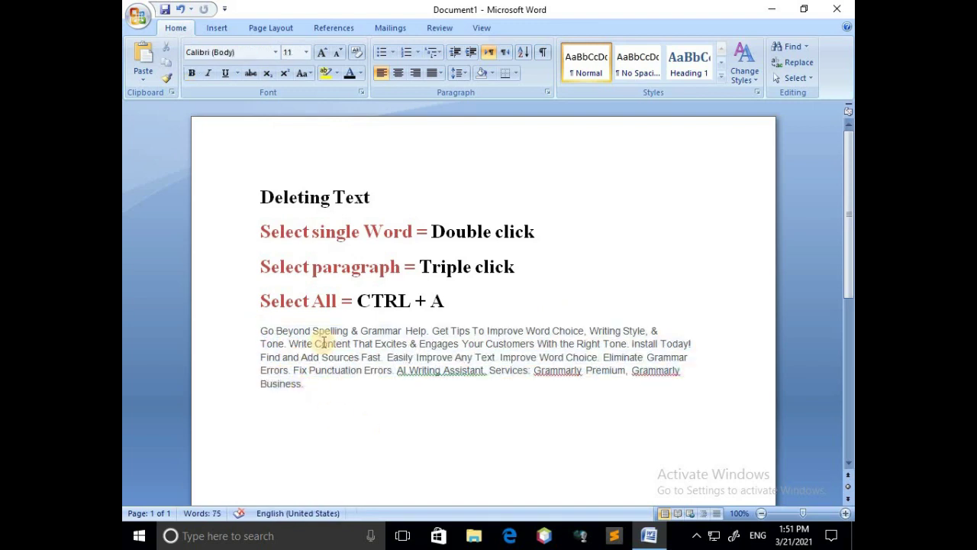
{"action": "left_click_drag", "start_coordinate": [260, 330], "coordinate": [377, 410]}
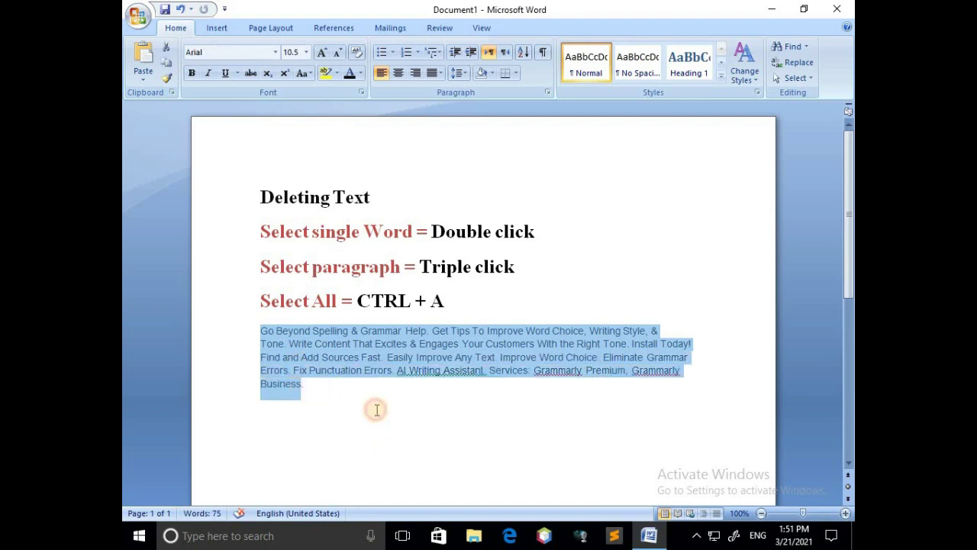
{"action": "left_click", "coordinate": [377, 409]}
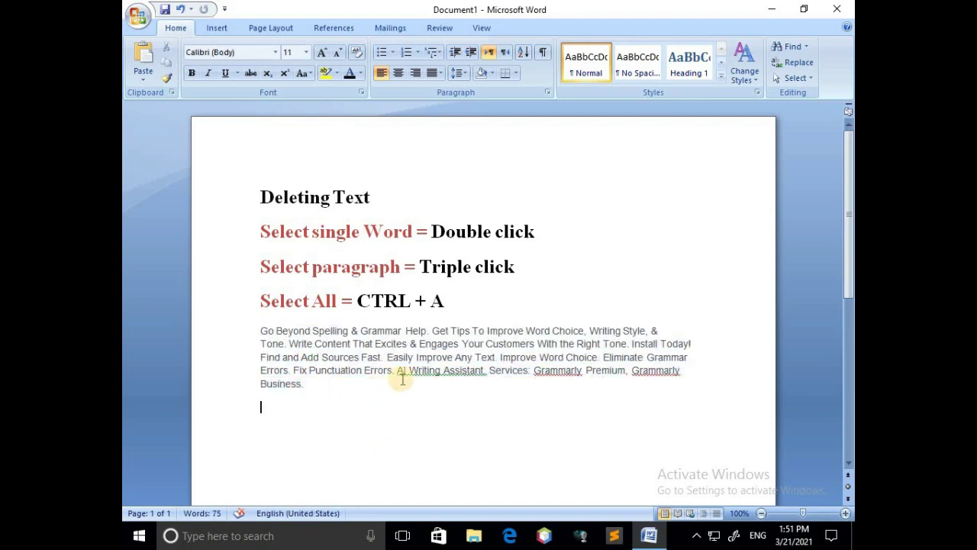
{"action": "left_click", "coordinate": [260, 330]}
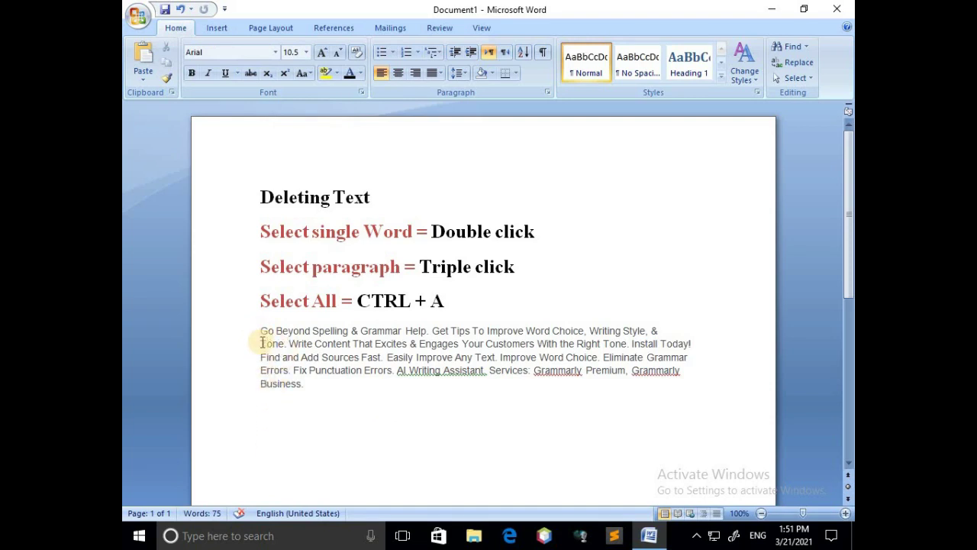
{"action": "left_click_drag", "start_coordinate": [261, 329], "coordinate": [693, 327]}
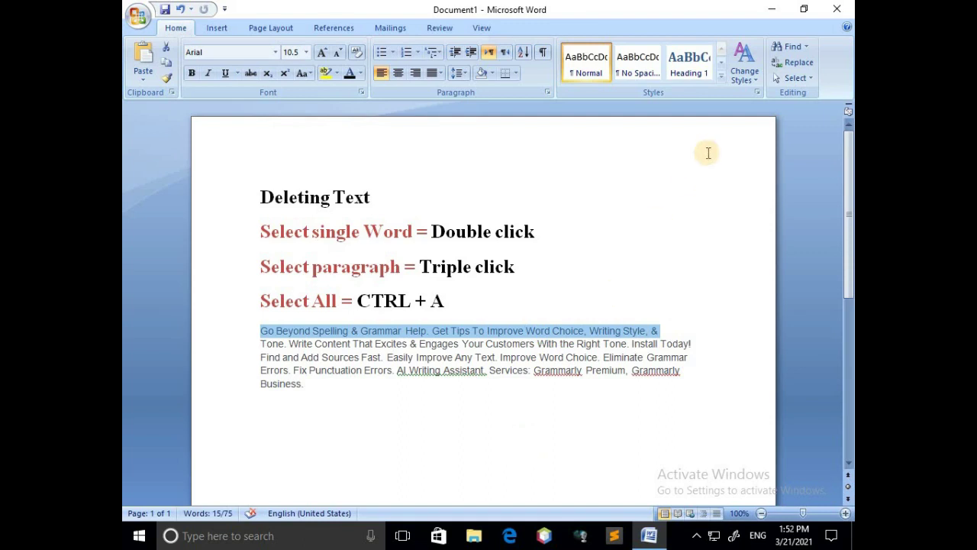
Step: Examine the marked Delete key in the keyboard picture at the page's end and return to the page's beginning
{"action": "left_click_drag", "start_coordinate": [849, 290], "coordinate": [848, 454]}
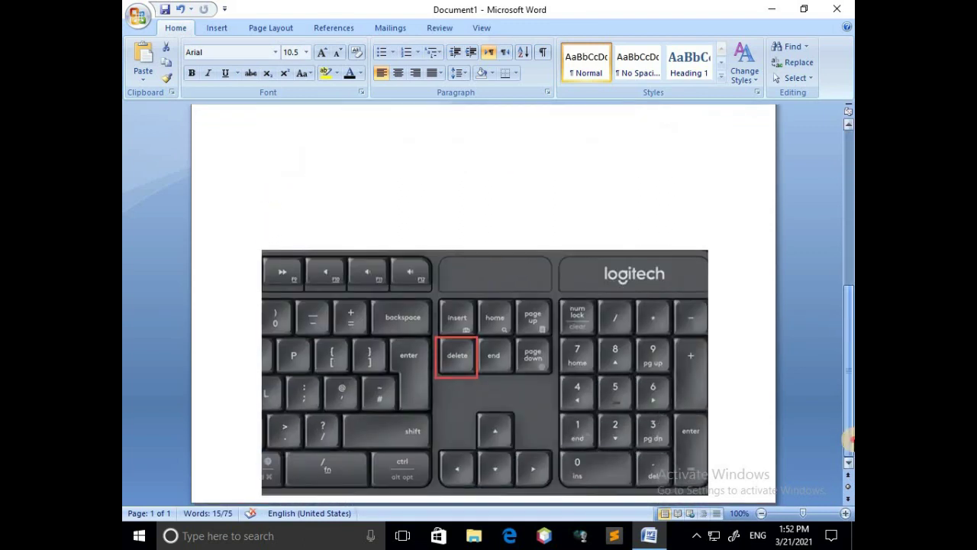
{"action": "left_click", "coordinate": [459, 362]}
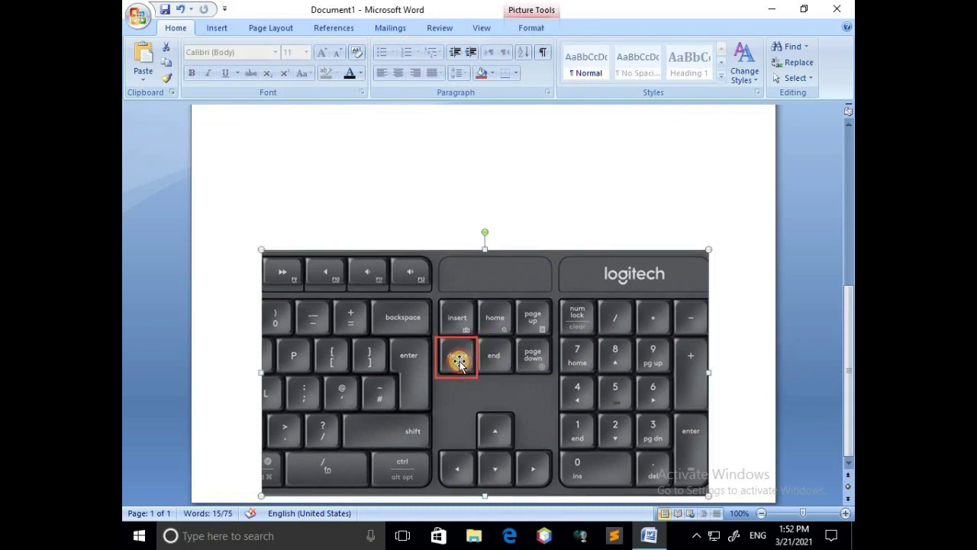
{"action": "left_click_drag", "start_coordinate": [848, 355], "coordinate": [842, 230]}
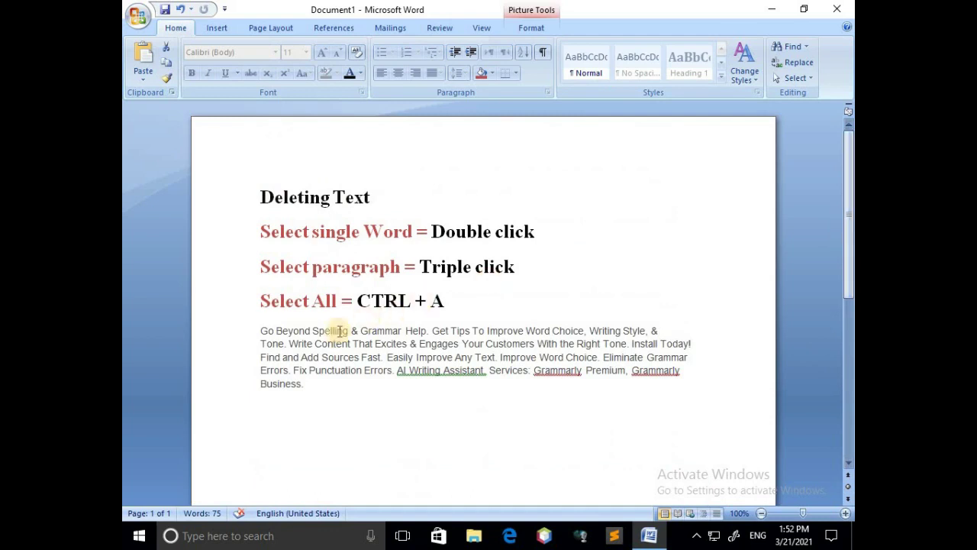
Step: Select the body paragraph's first line, part of the word "Improve", and the whole paragraph in turn, clearing each selection
{"action": "left_click_drag", "start_coordinate": [260, 331], "coordinate": [668, 333]}
{"action": "left_click", "coordinate": [552, 425]}
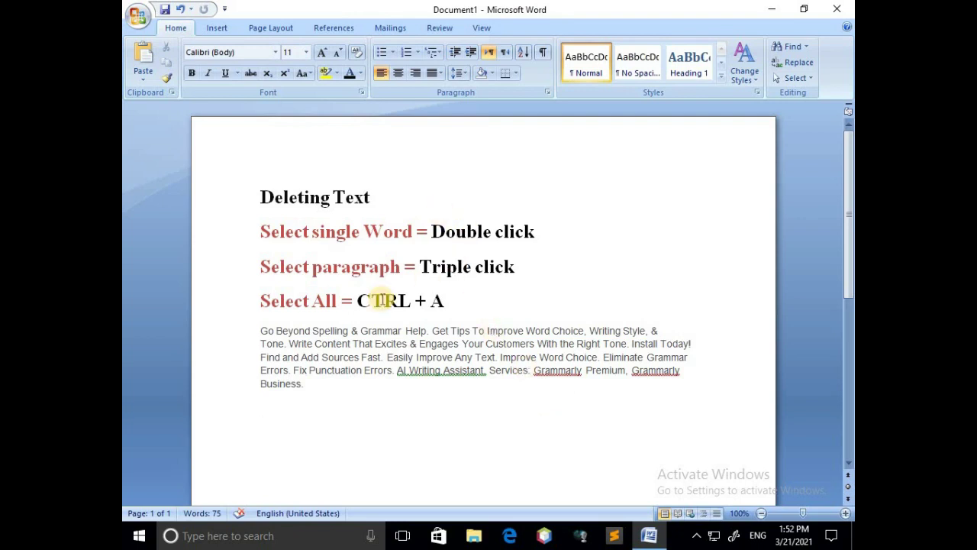
{"action": "left_click_drag", "start_coordinate": [487, 330], "coordinate": [515, 330]}
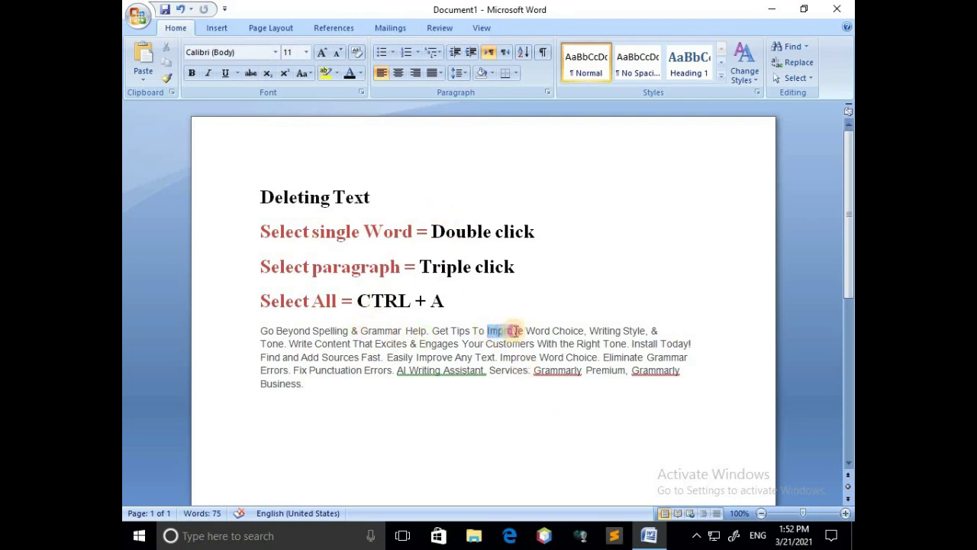
{"action": "left_click", "coordinate": [517, 432]}
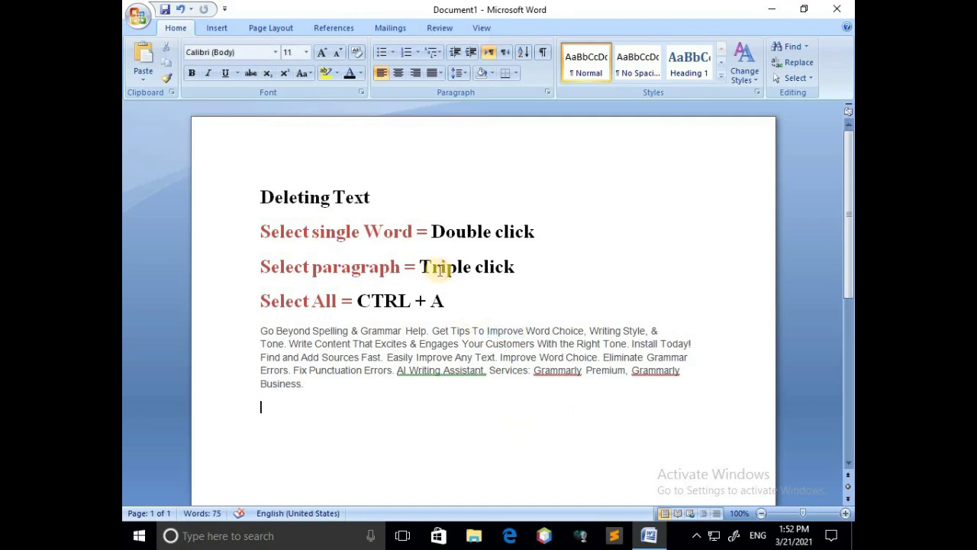
{"action": "left_click_drag", "start_coordinate": [260, 330], "coordinate": [305, 387]}
{"action": "left_click", "coordinate": [342, 410]}
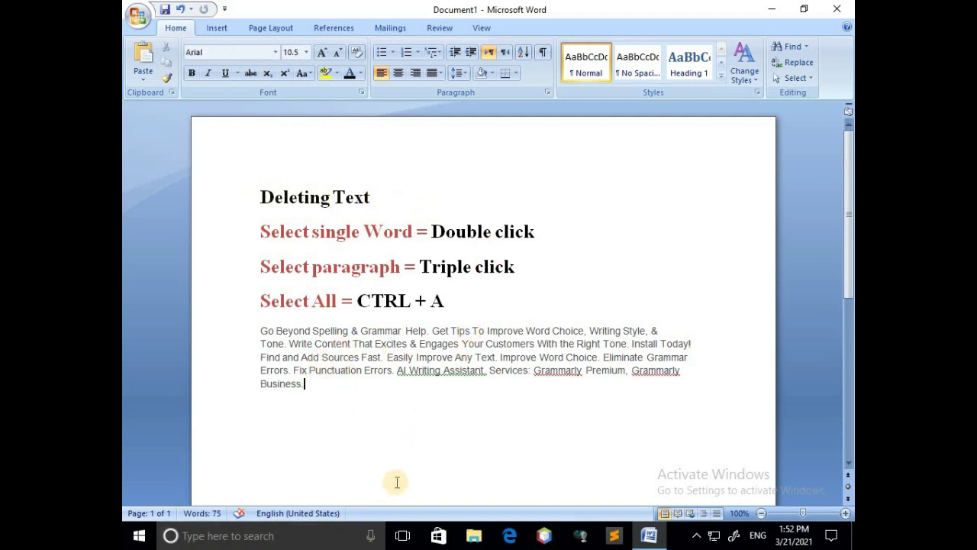
Step: Delete the closing words "Premium, Grammarly Business." from the end of the body paragraph
{"action": "scroll", "coordinate": [849, 273], "scroll_direction": "down", "scroll_amount": 8}
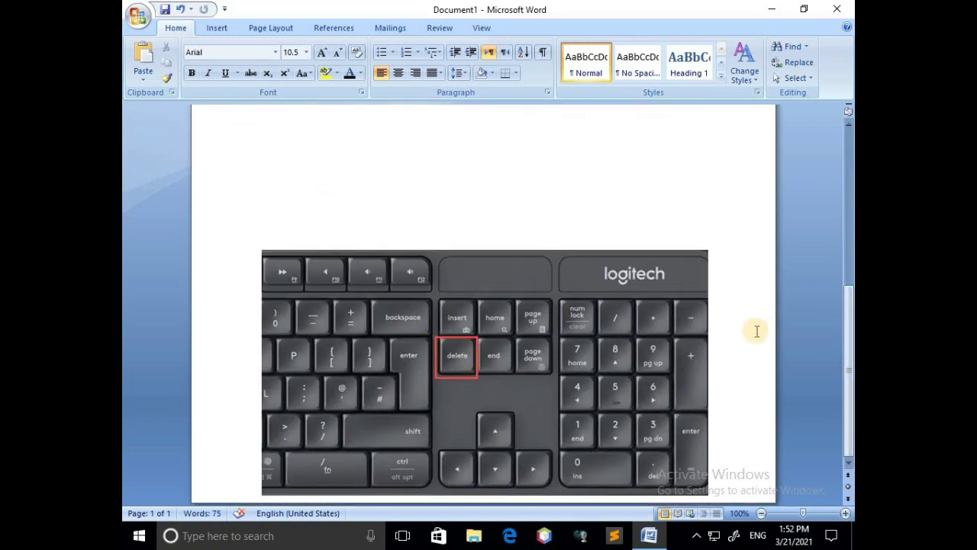
{"action": "left_click_drag", "start_coordinate": [842, 410], "coordinate": [838, 279]}
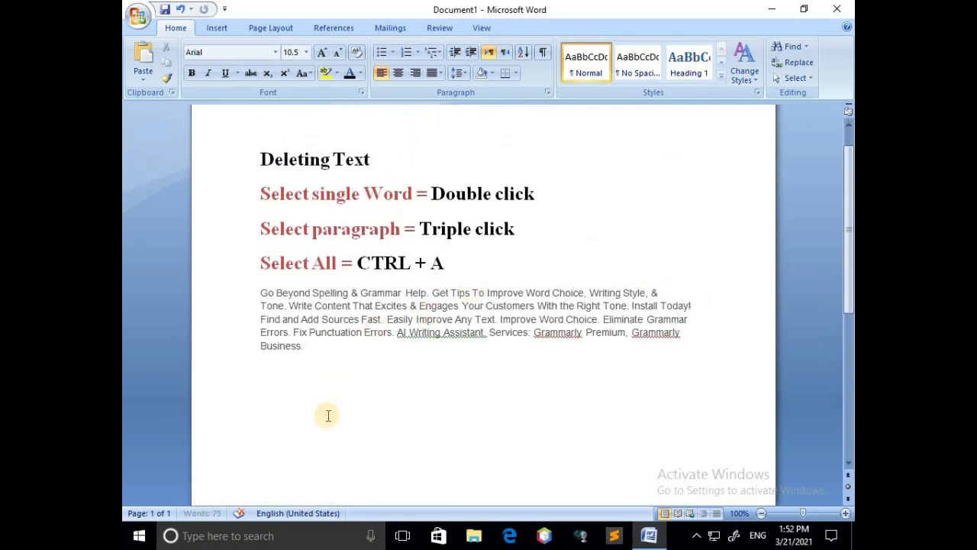
{"action": "key", "text": "BackSpace"}
{"action": "key", "text": "BackSpace"}
{"action": "key", "text": "BackSpace"}
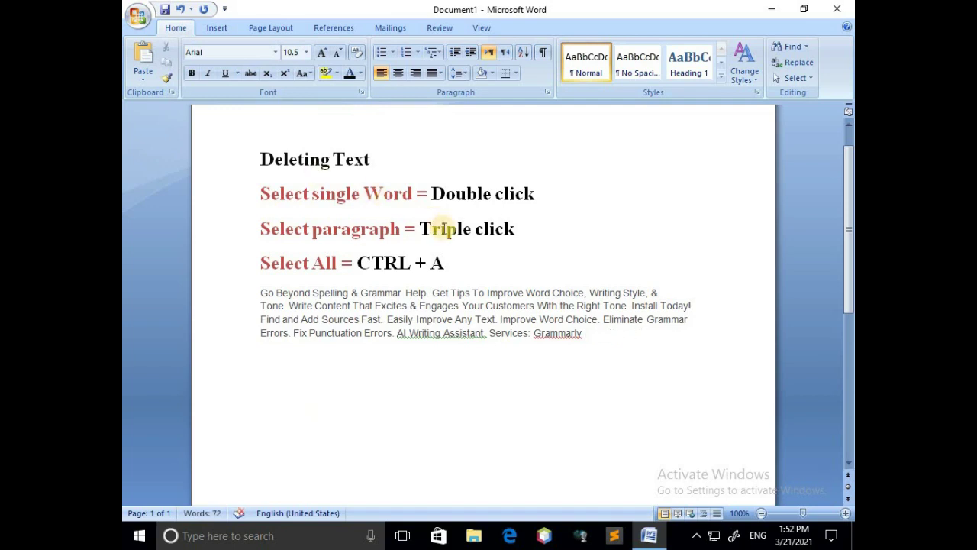
Step: Select the "Deleting Text" title and clear the selection
{"action": "left_click_drag", "start_coordinate": [259, 158], "coordinate": [353, 155]}
{"action": "left_click", "coordinate": [405, 249]}
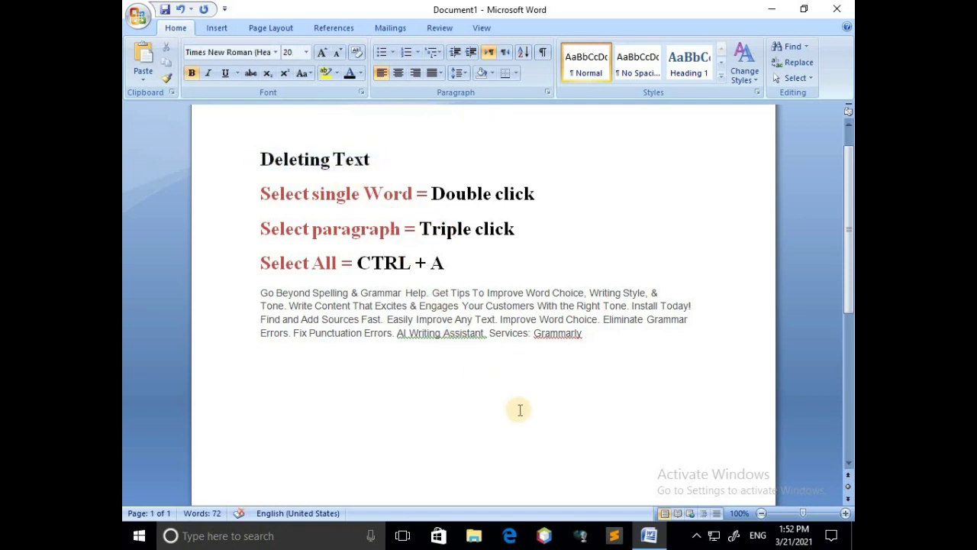